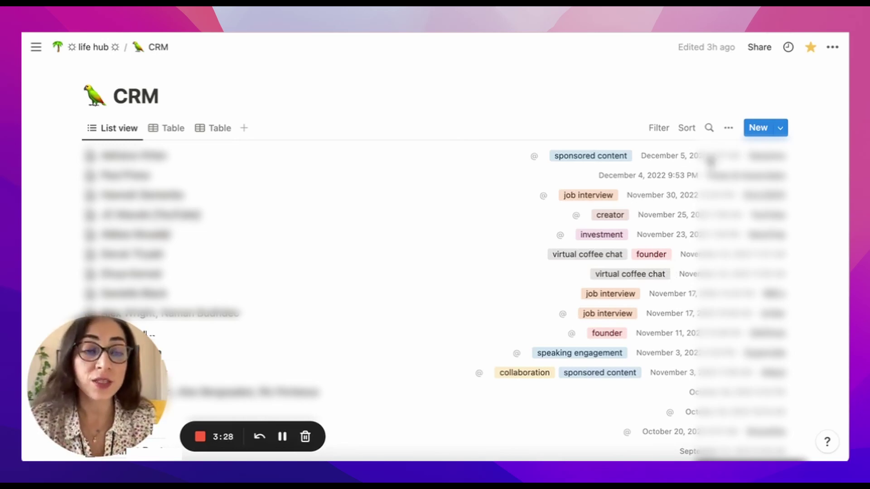
Step: Create a new contact entry in the CRM database, open it as a full page and show its hidden properties
click(758, 128)
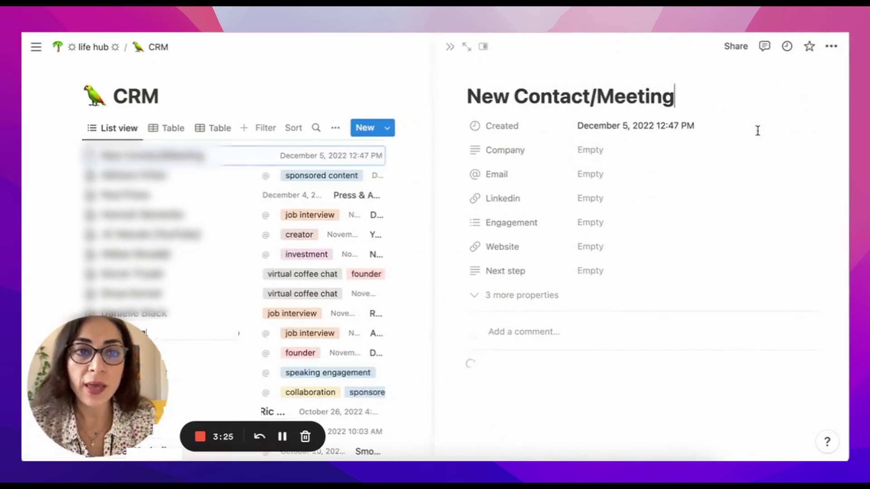
click(466, 48)
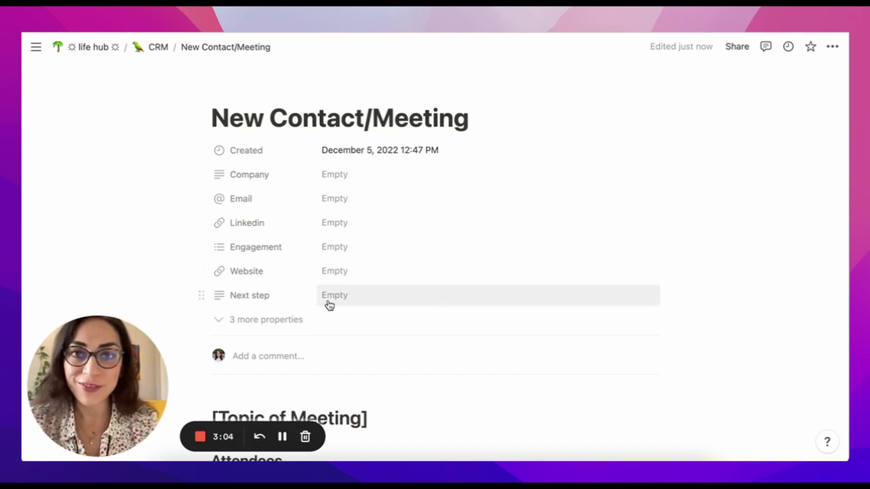
click(250, 321)
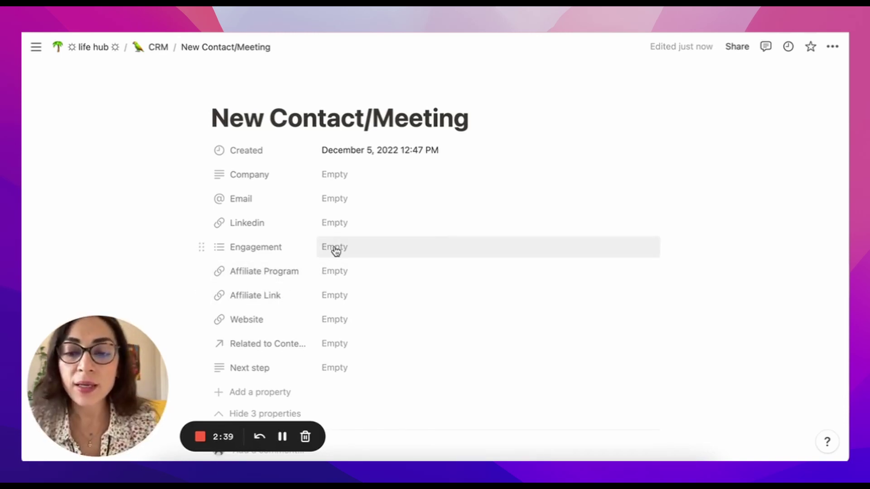
Step: Examine the available Engagement options and the other properties of the new contact entry
click(335, 248)
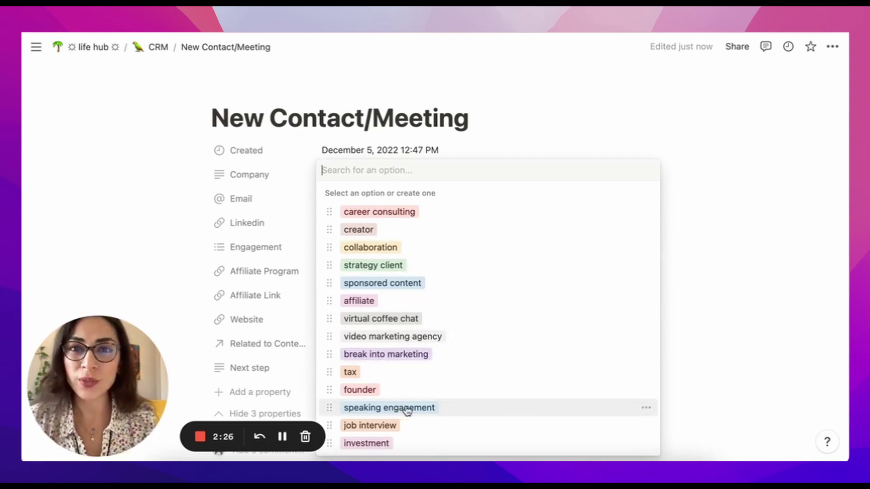
click(534, 104)
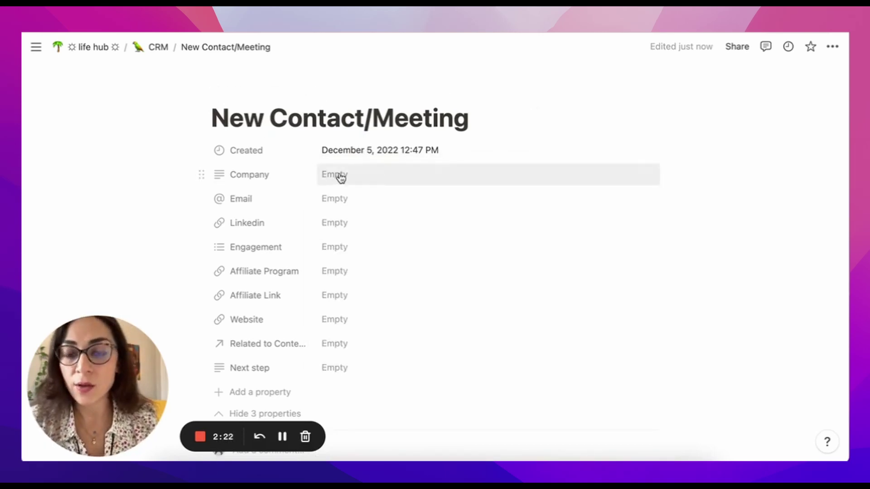
scroll(350, 181, down, 3)
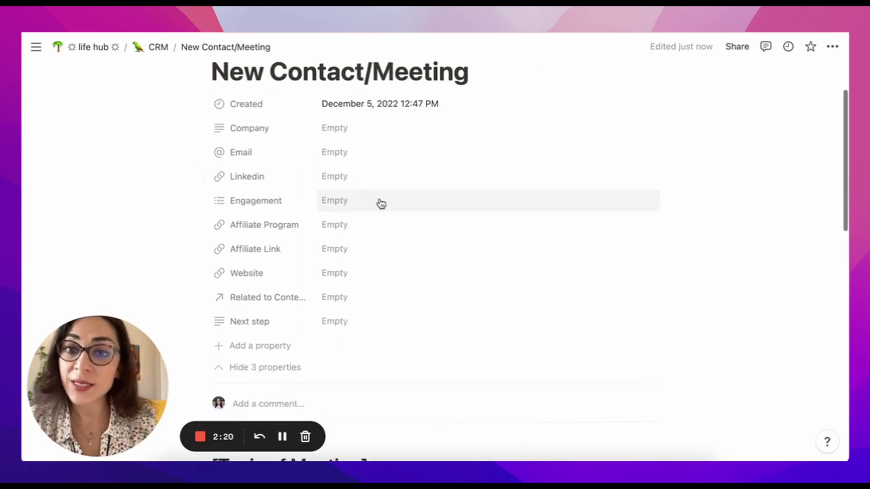
scroll(390, 209, up, 1)
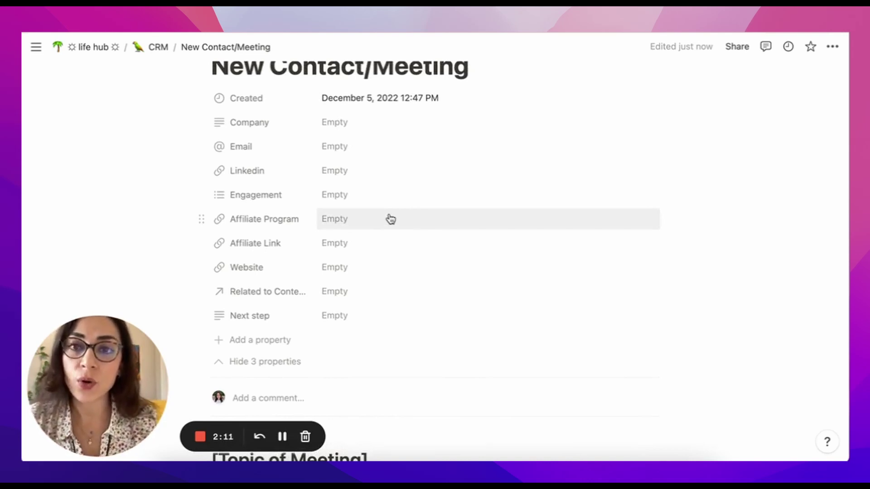
Step: Review the meeting notes template from the topic heading through the Attendees and Context sections
scroll(399, 281, down, 6)
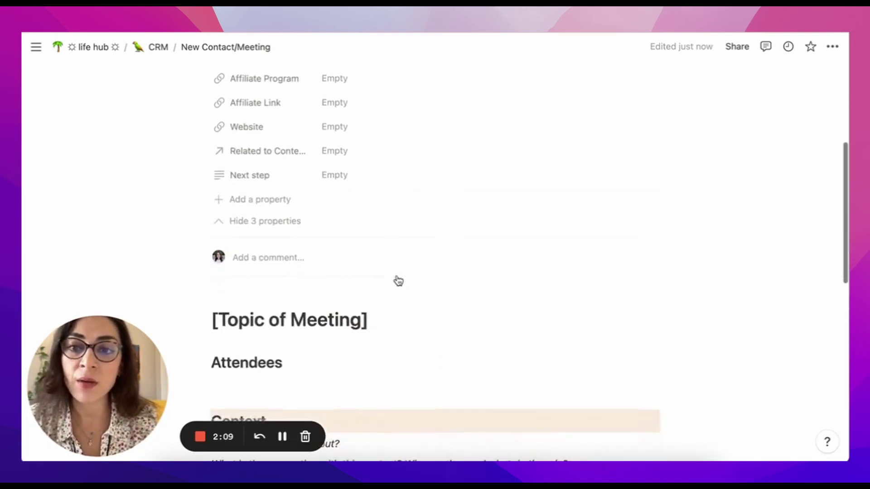
scroll(397, 283, down, 4)
scroll(371, 280, down, 4)
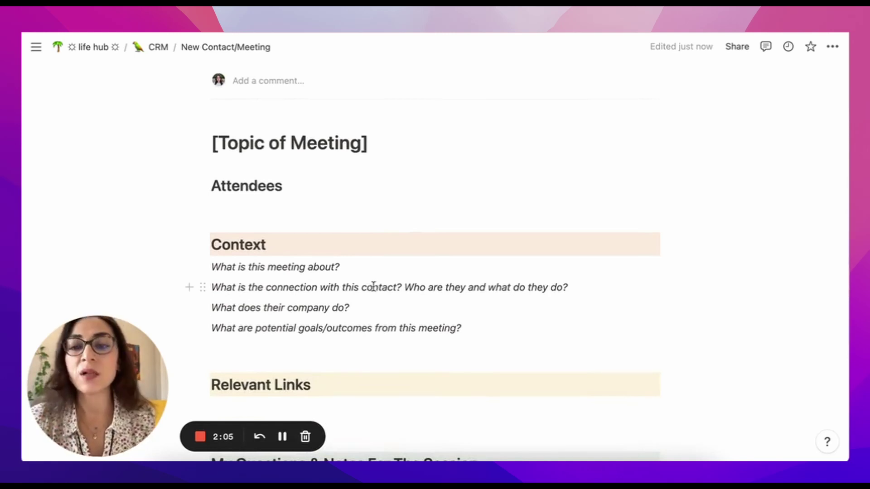
drag(381, 144, 199, 142)
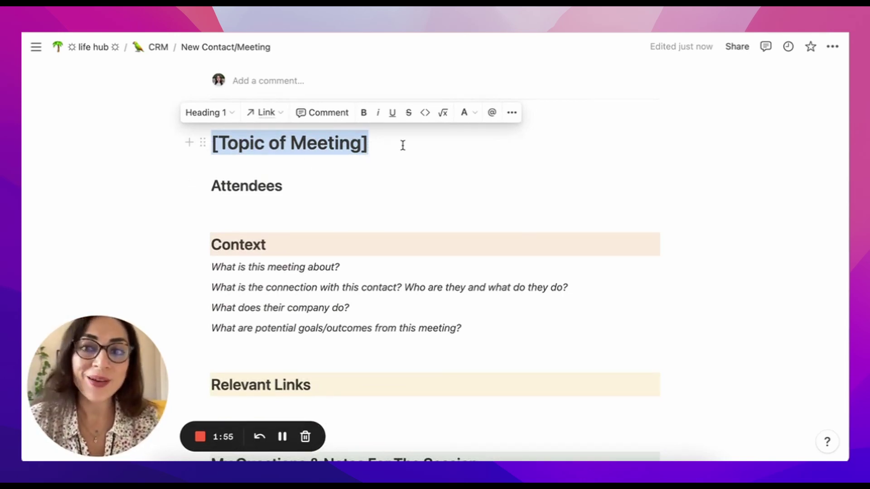
click(222, 205)
scroll(330, 180, up, 10)
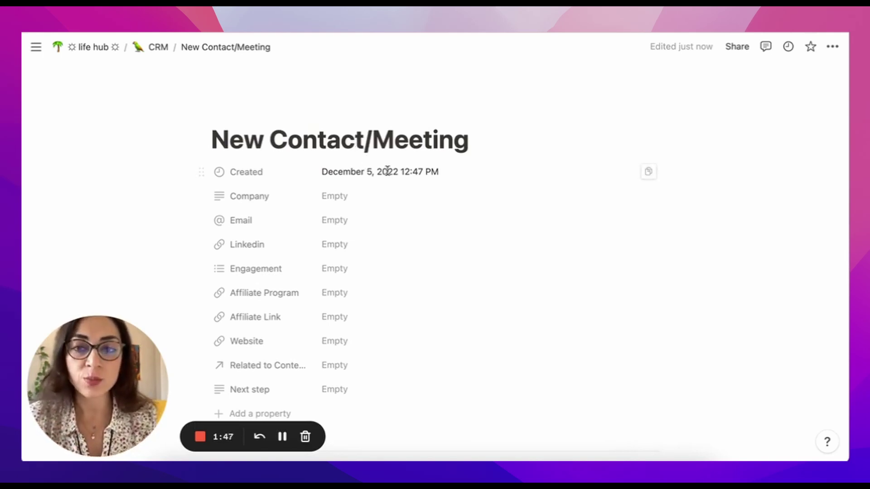
scroll(388, 171, down, 5)
scroll(387, 170, down, 2)
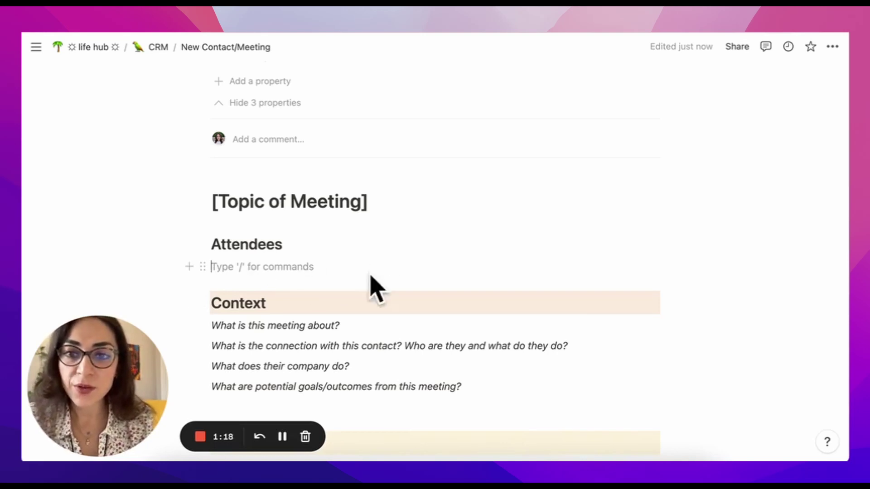
scroll(355, 270, down, 3)
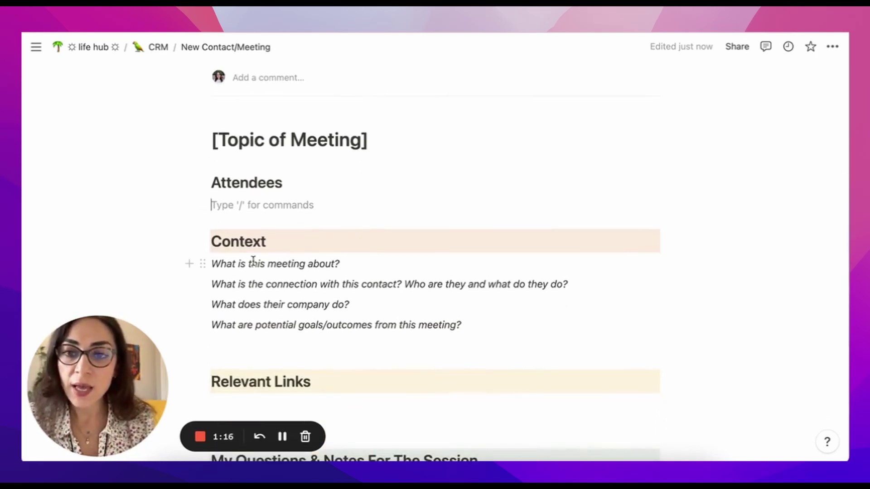
scroll(253, 261, down, 3)
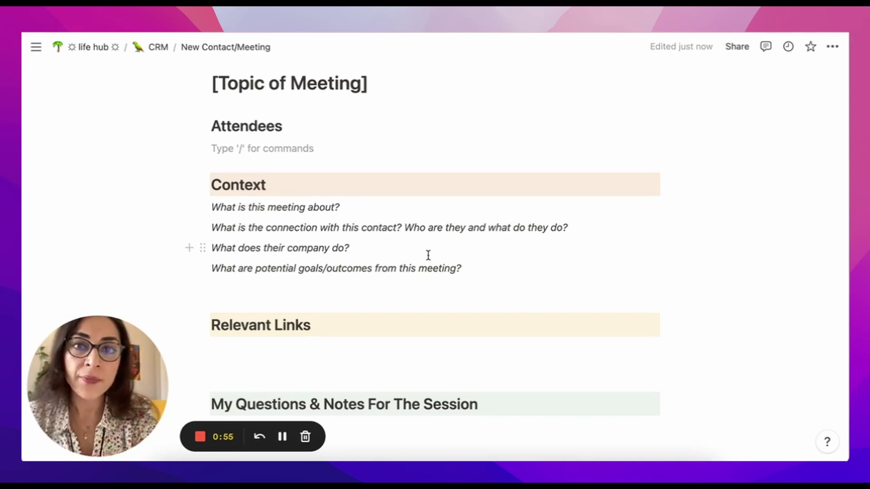
scroll(347, 332, down, 2)
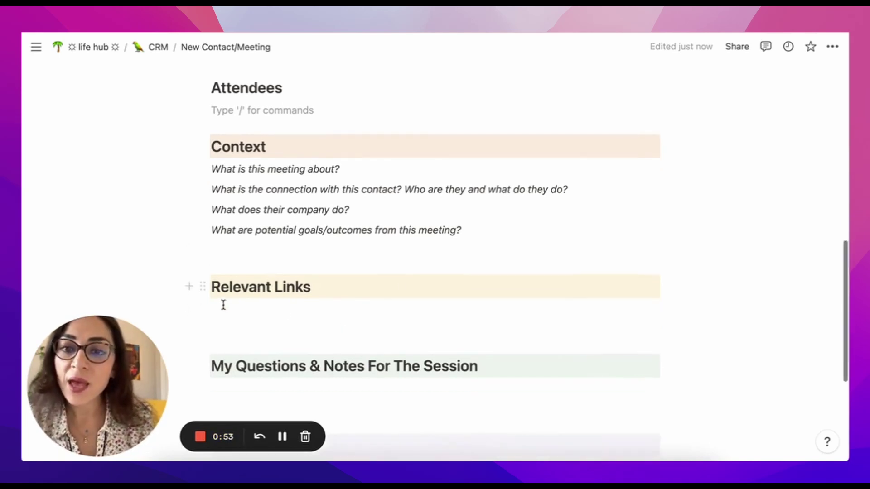
Step: Examine the Relevant Links, My Questions & Notes For The Session, Ideas & Notes and Action Items sections
click(227, 309)
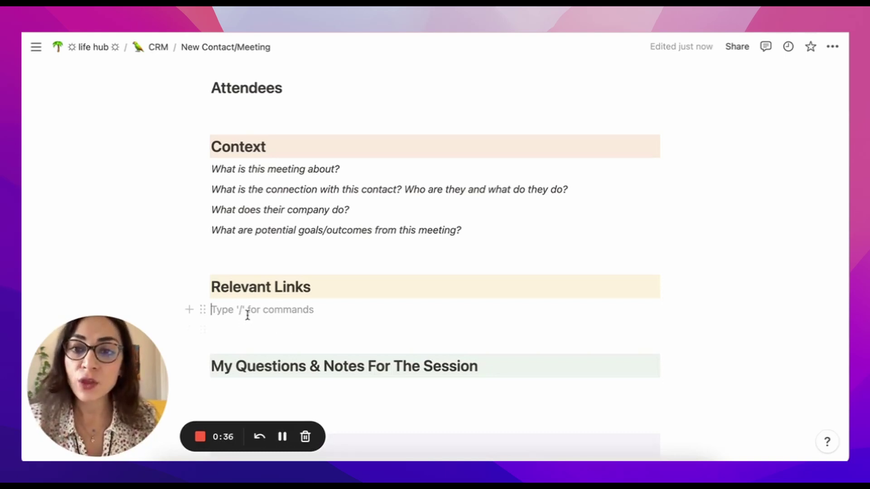
scroll(271, 331, down, 3)
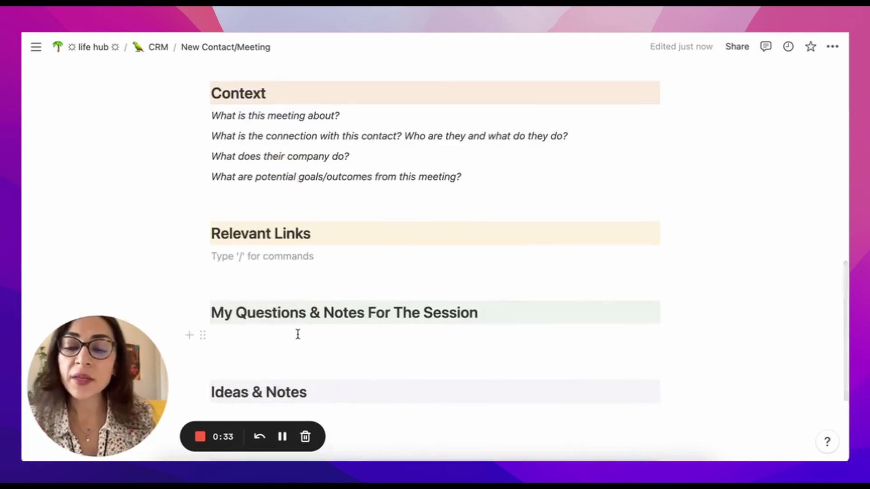
scroll(297, 335, down, 2)
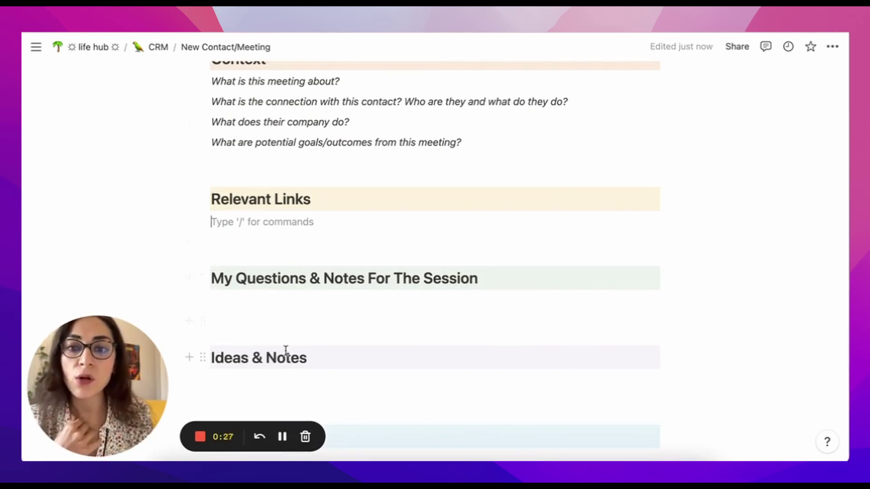
scroll(398, 327, down, 1)
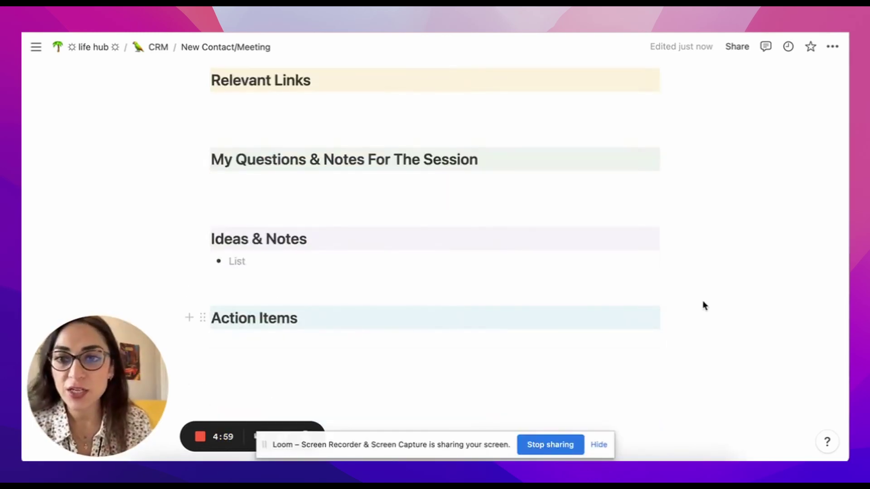
scroll(318, 285, down, 1)
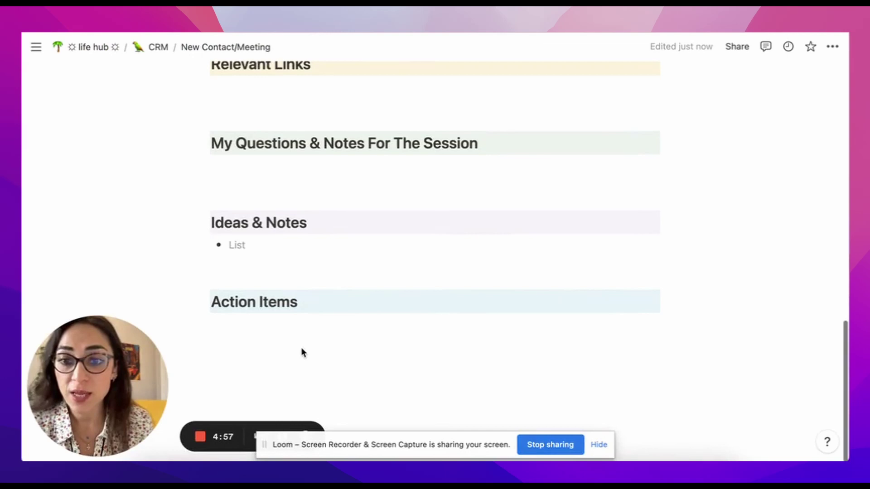
click(599, 445)
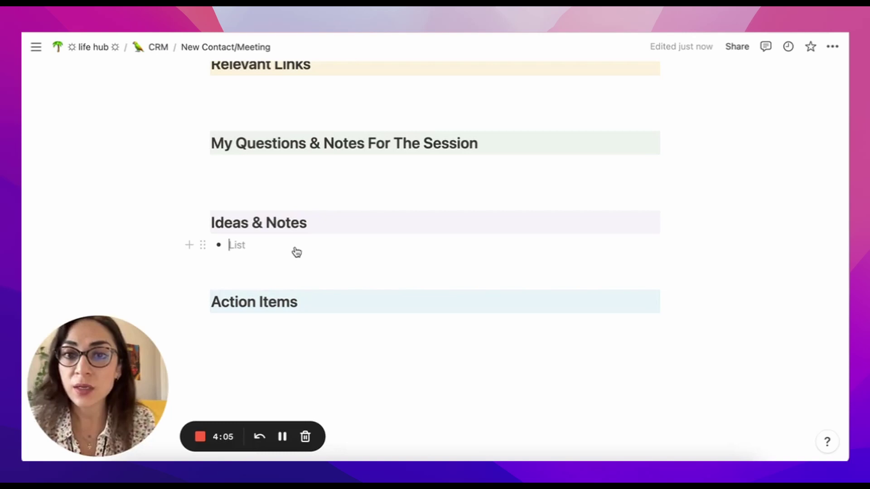
Step: Enter "this is a text sample" in the bullet under Ideas & Notes
click(204, 244)
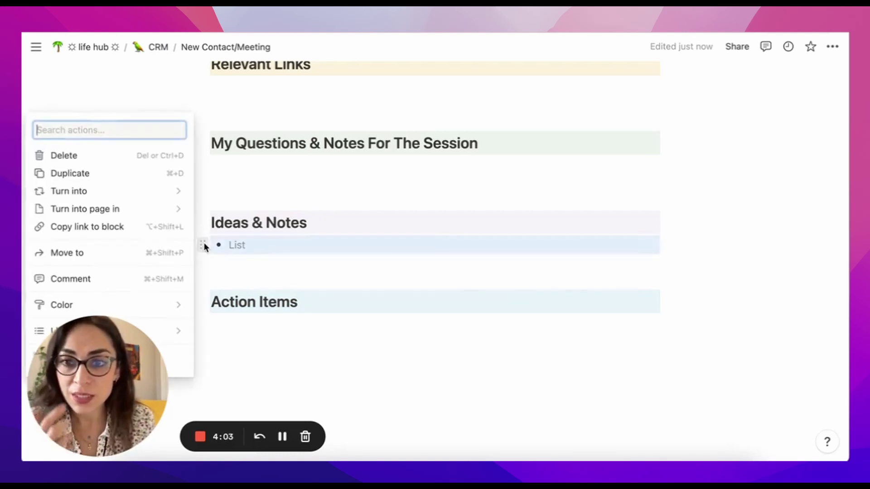
key(Escape)
click(257, 245)
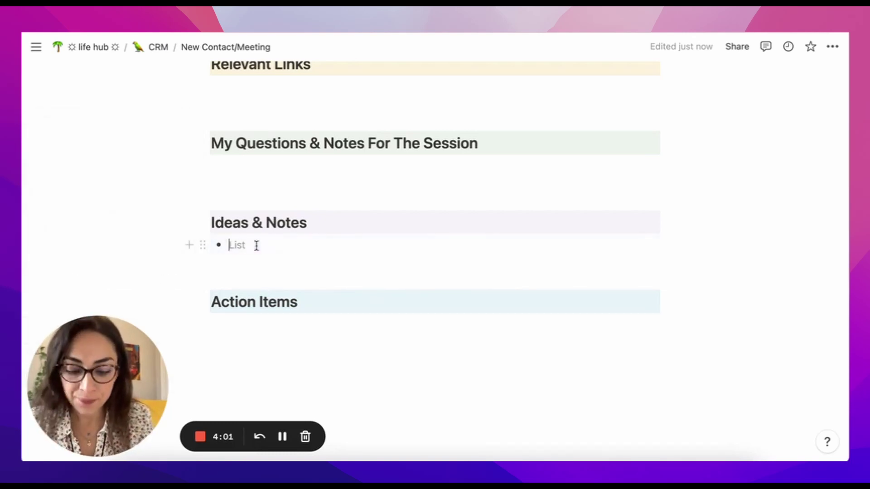
text(this)
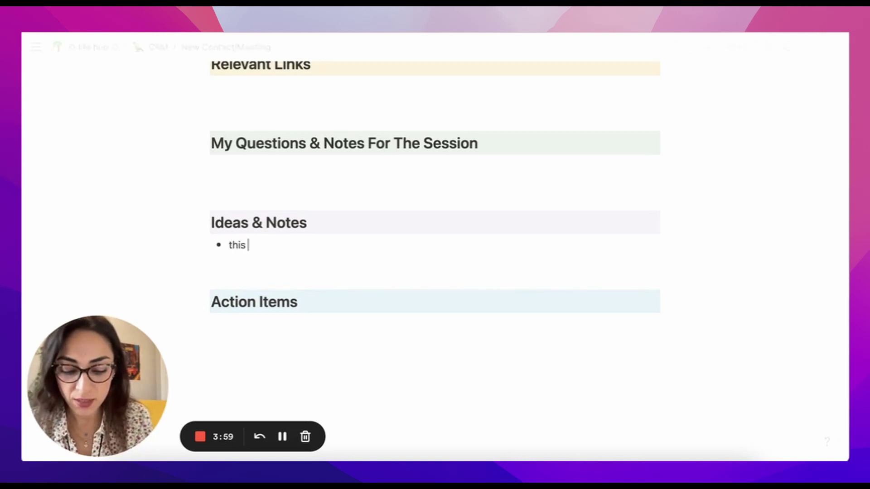
text( is a text sample)
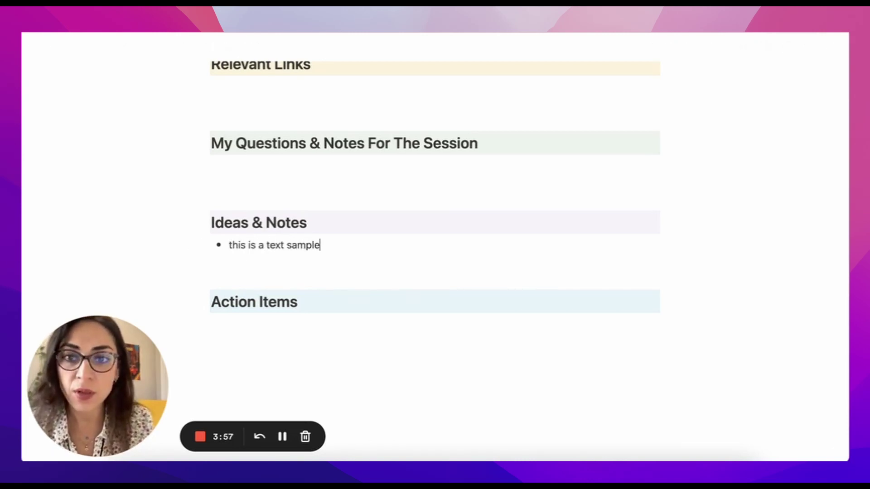
Step: Turn the sample text bullet under Ideas & Notes into a callout block
click(203, 245)
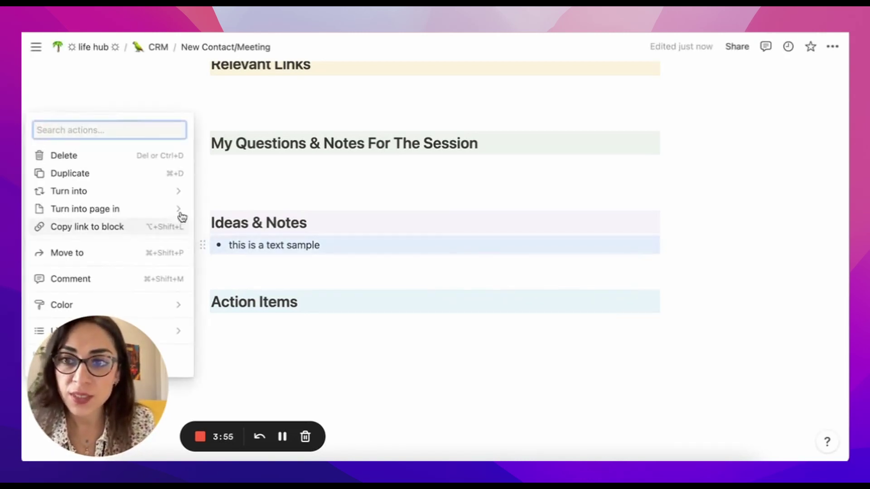
mouse_move(175, 193)
click(271, 250)
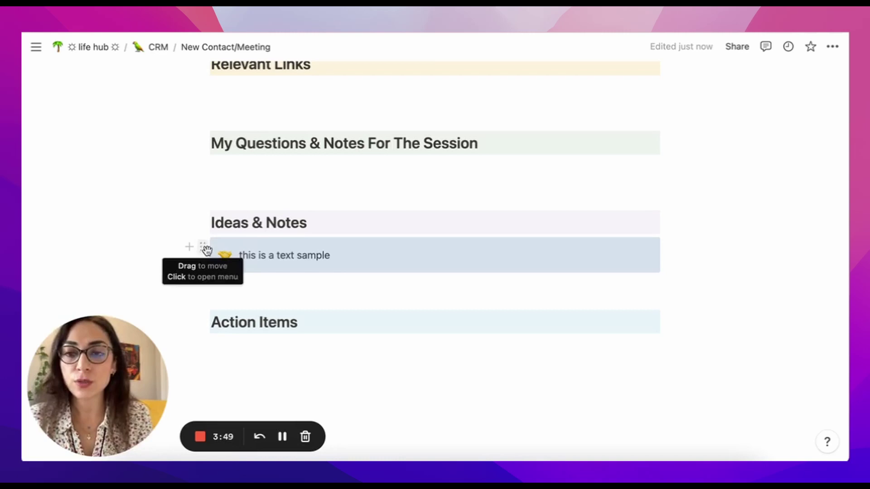
click(249, 284)
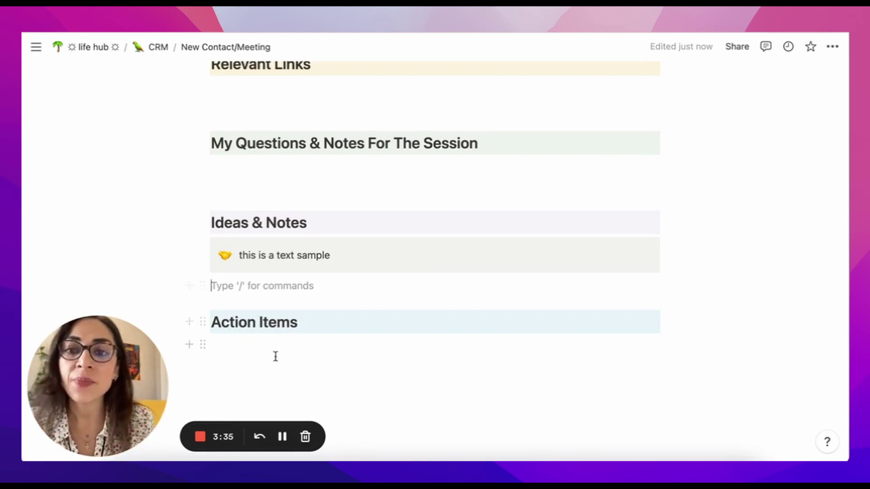
Step: Insert a to-do list block on the empty line under Action Items
click(252, 346)
text(/to)
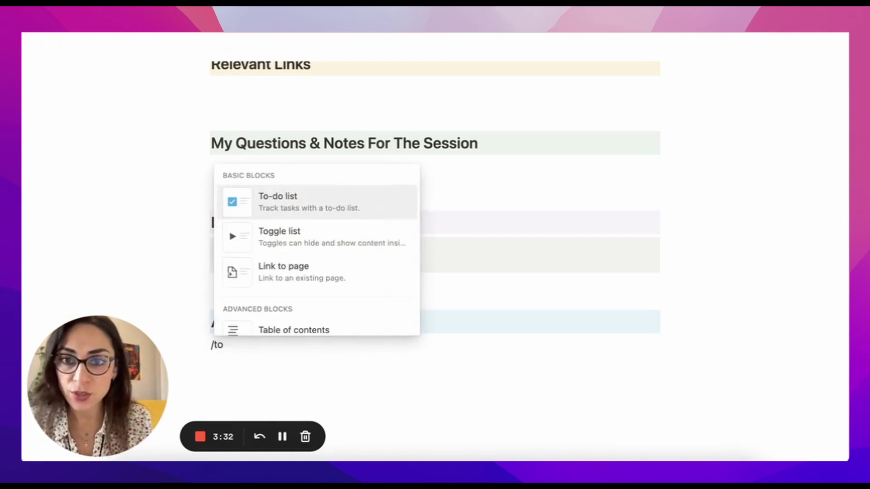
key(Return)
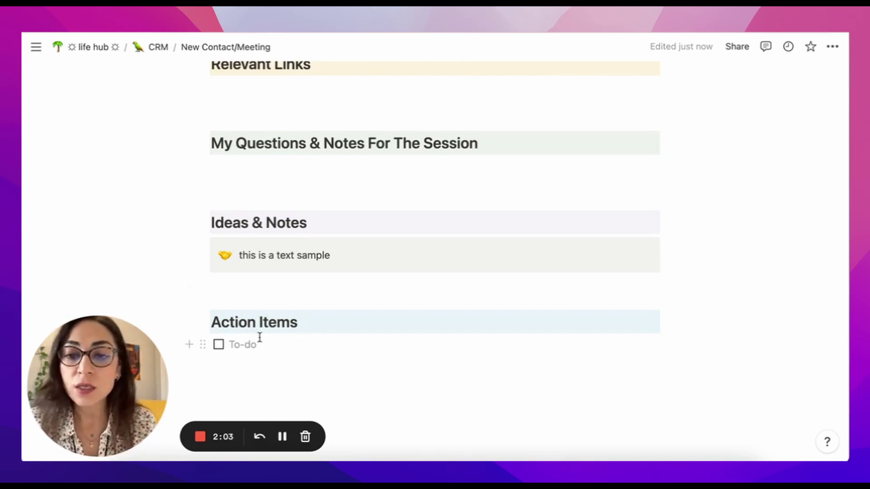
scroll(329, 338, up, 5)
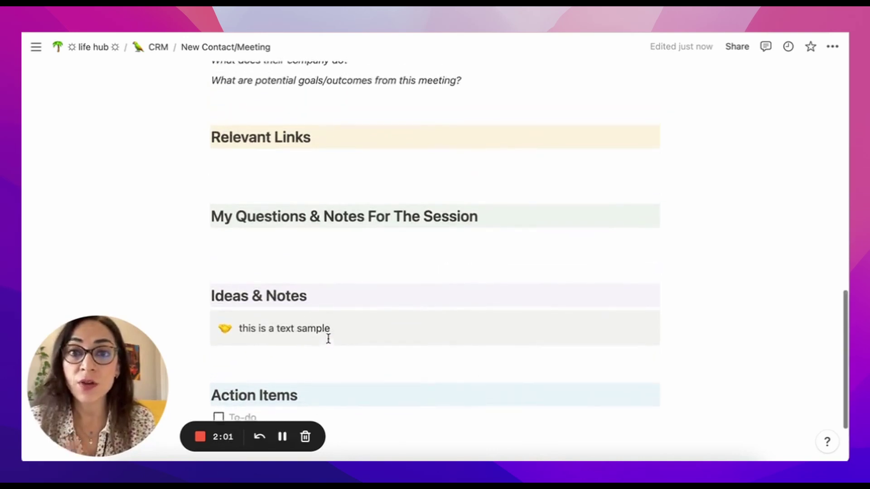
scroll(329, 340, up, 2)
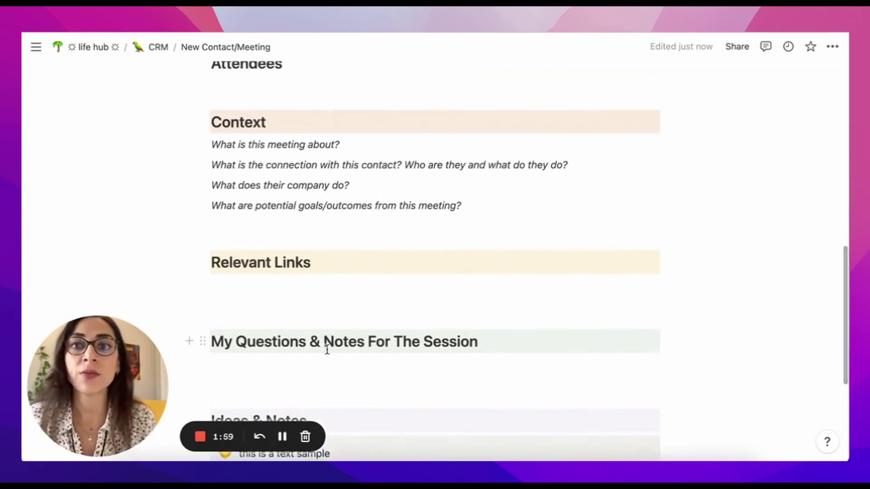